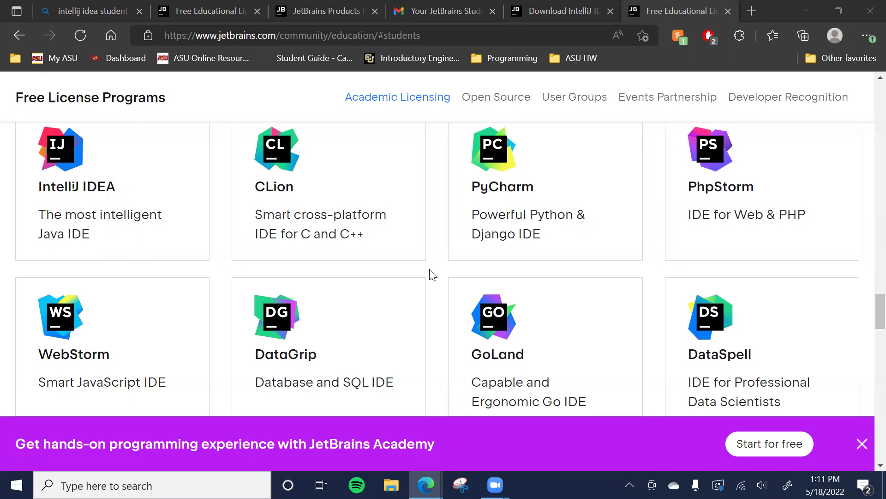
- Switch between the educational licenses and IntelliJ IDEA download tabs, ending on the download page
click(564, 12)
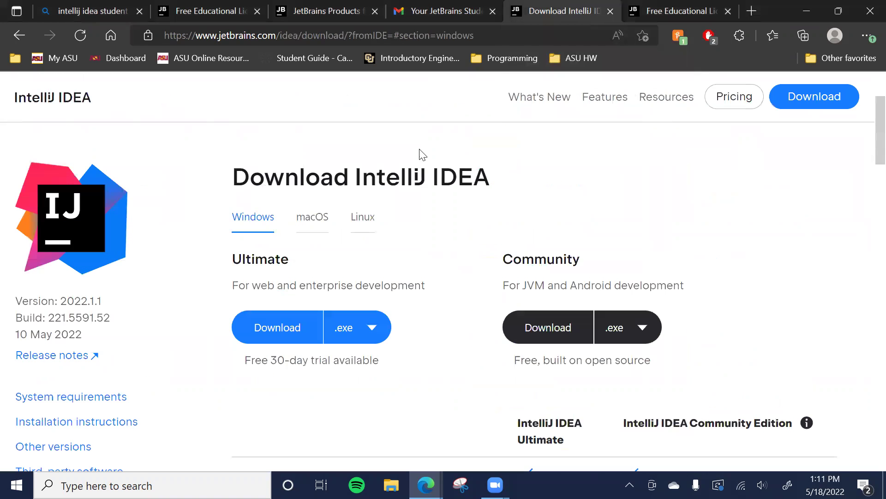
click(664, 10)
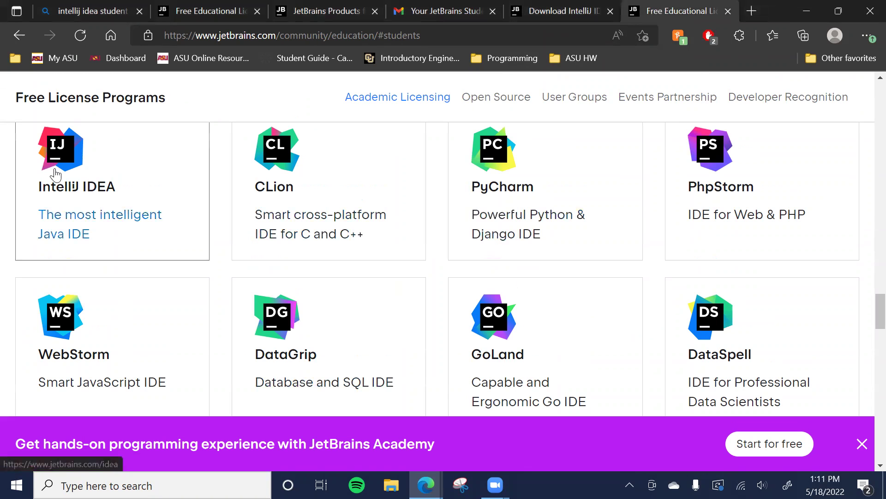
click(587, 9)
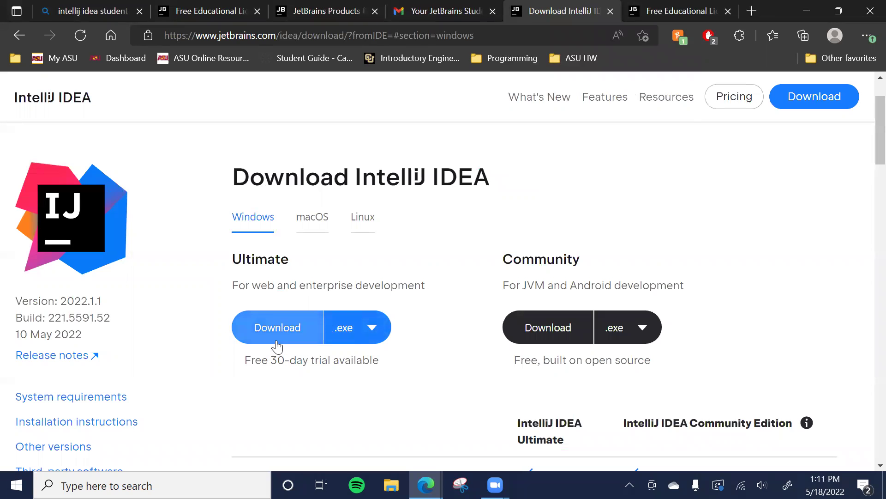
scroll(362, 356, up, 1)
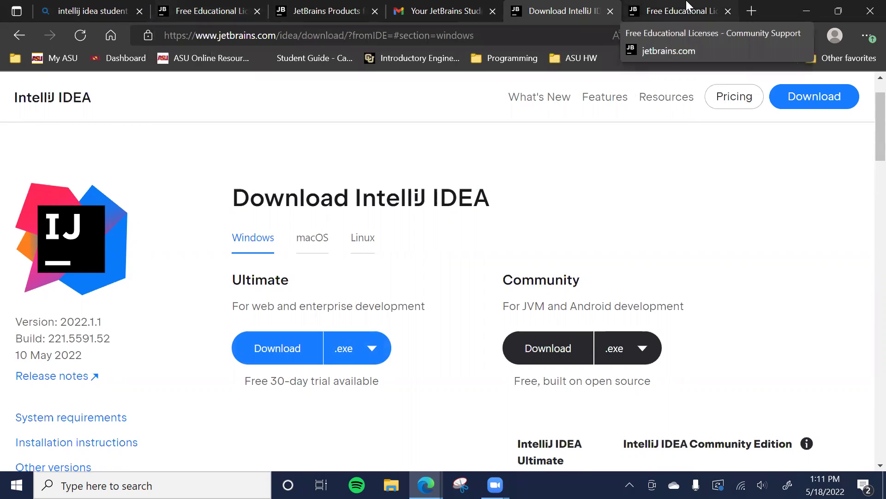
click(61, 6)
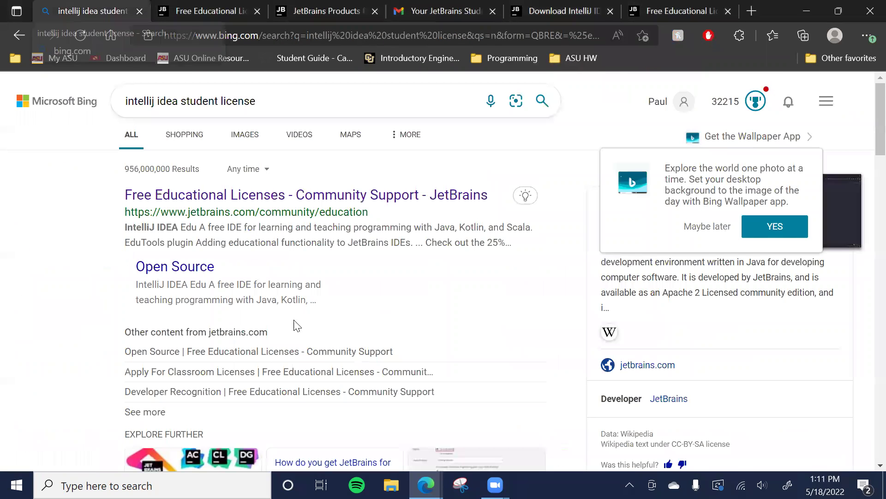
scroll(377, 303, down, 1)
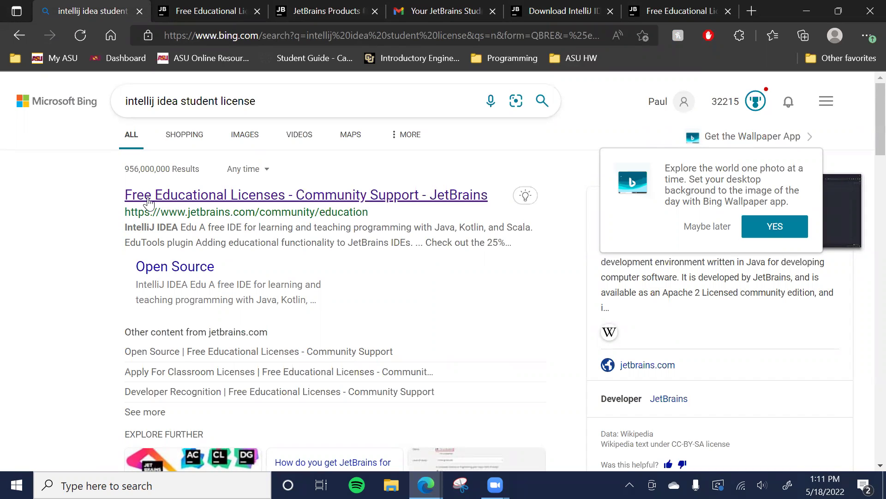
- Bring up the Free Educational Licenses page and scroll to the student license details and Apply now
click(229, 9)
scroll(360, 230, up, 4)
scroll(362, 229, up, 5)
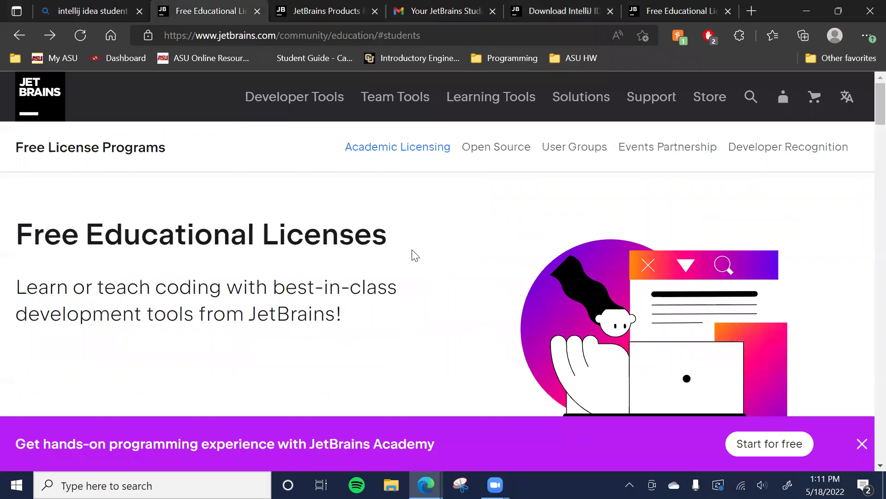
scroll(416, 255, down, 5)
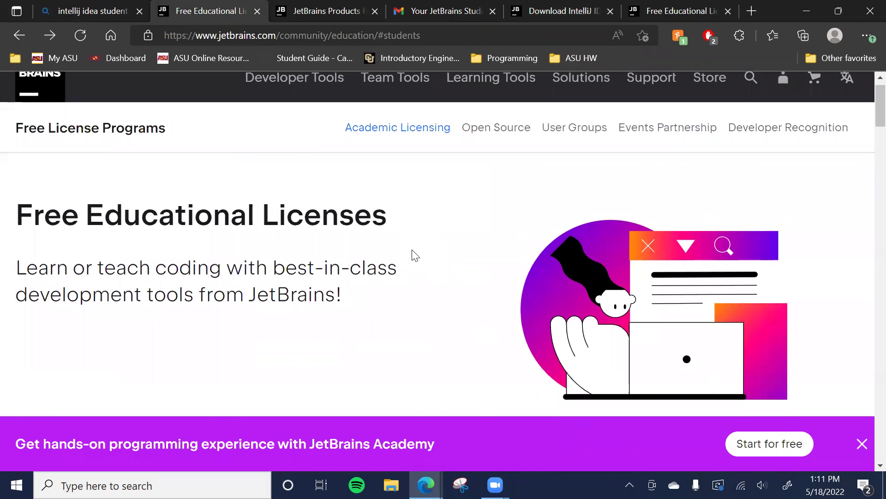
scroll(414, 255, down, 6)
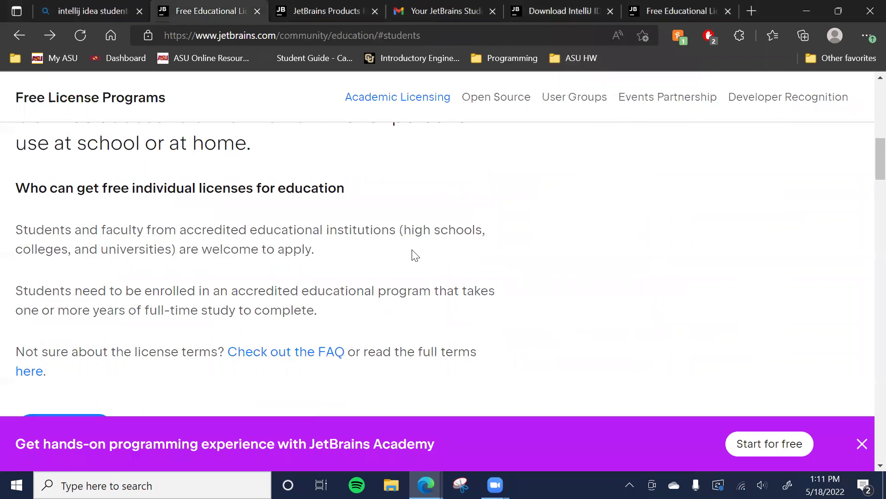
scroll(256, 256, up, 4)
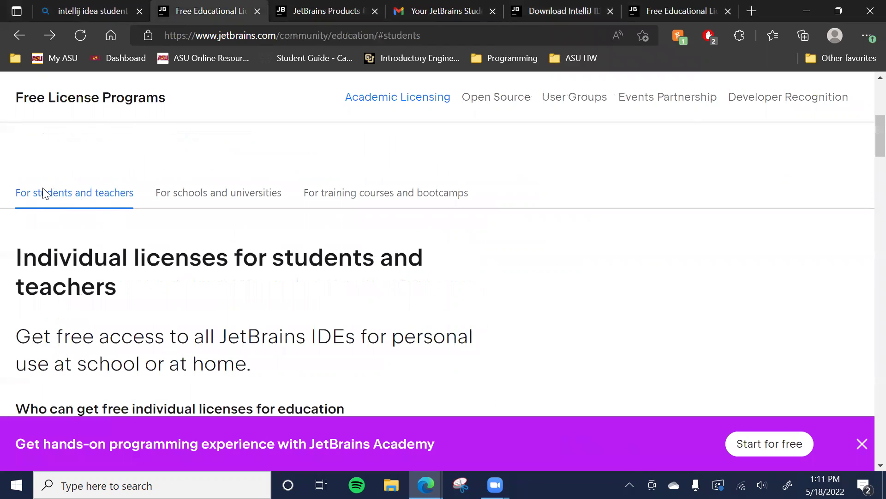
scroll(223, 245, down, 9)
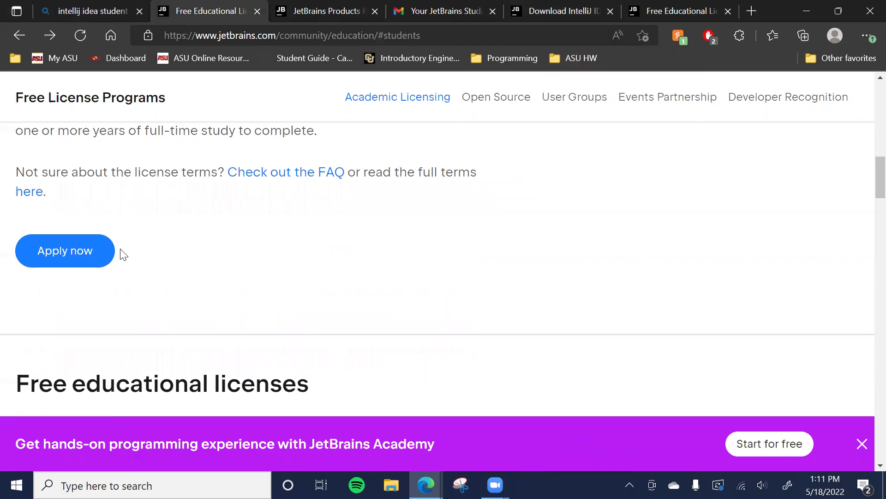
- Bring up the JetBrains Products student application form and scroll through it
click(342, 9)
scroll(431, 229, up, 3)
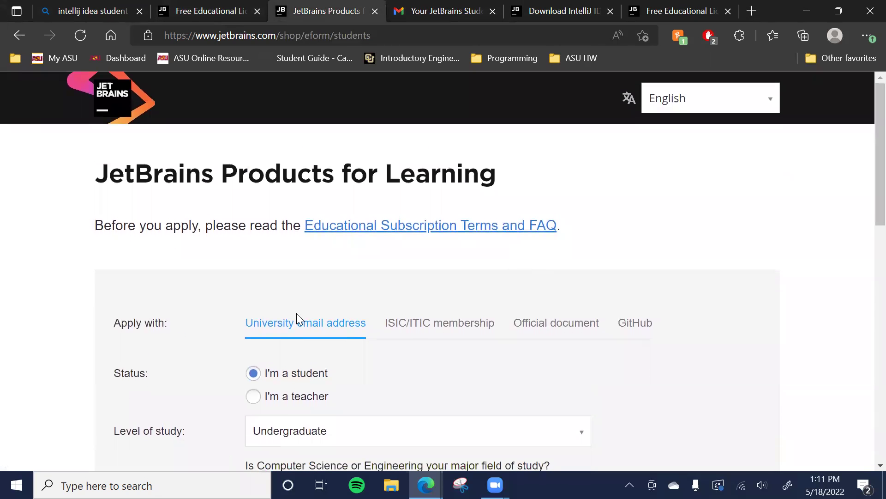
scroll(505, 326, down, 1)
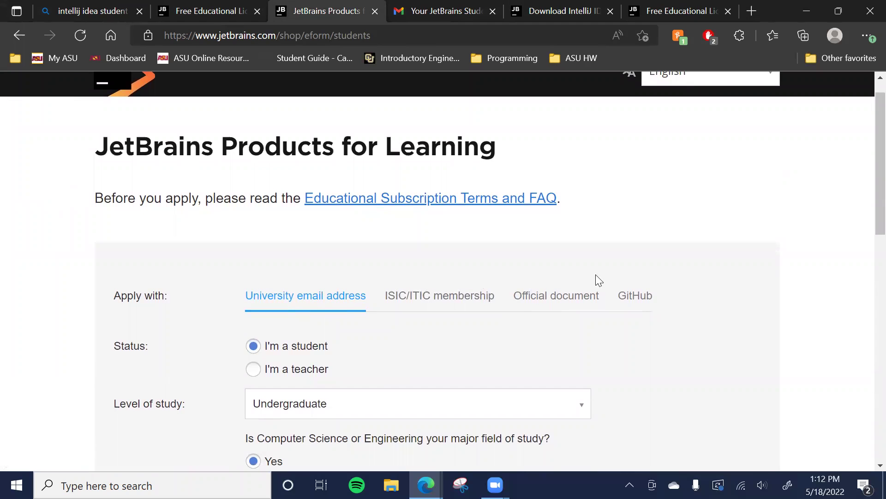
scroll(554, 284, down, 1)
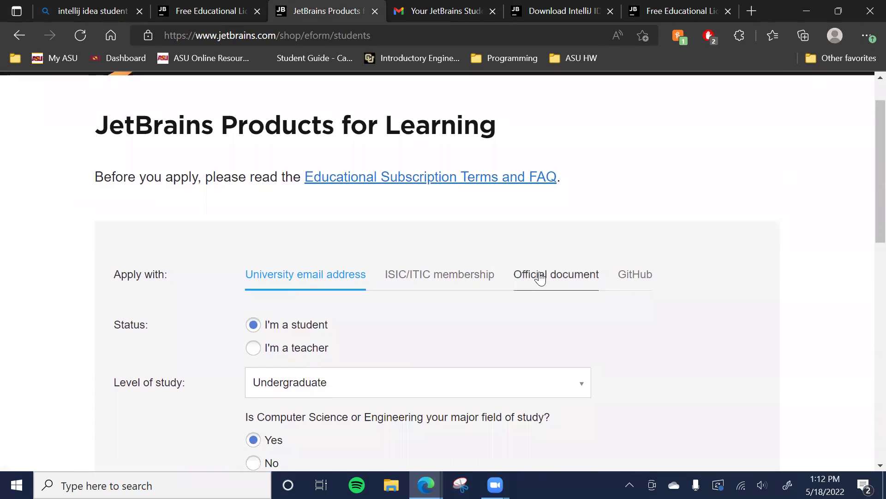
- Choose 'Official document' and highlight its two-week review time notice
click(538, 276)
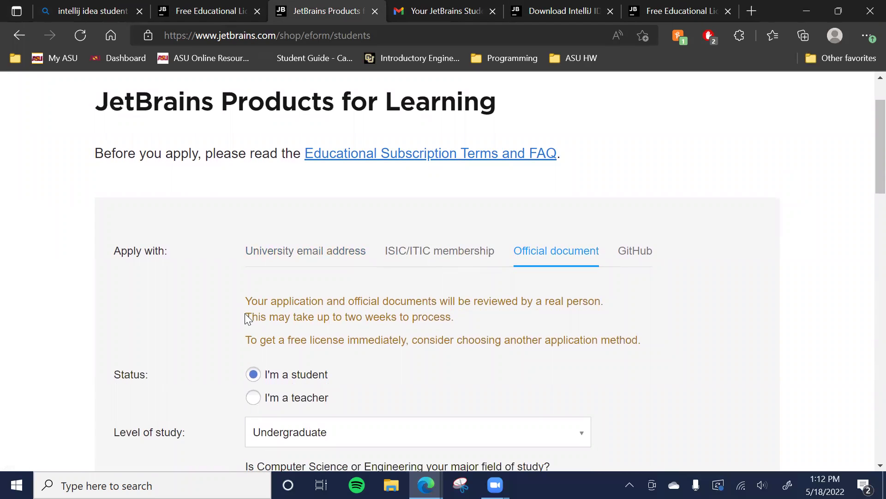
drag(245, 317, 451, 317)
click(323, 313)
scroll(429, 319, down, 1)
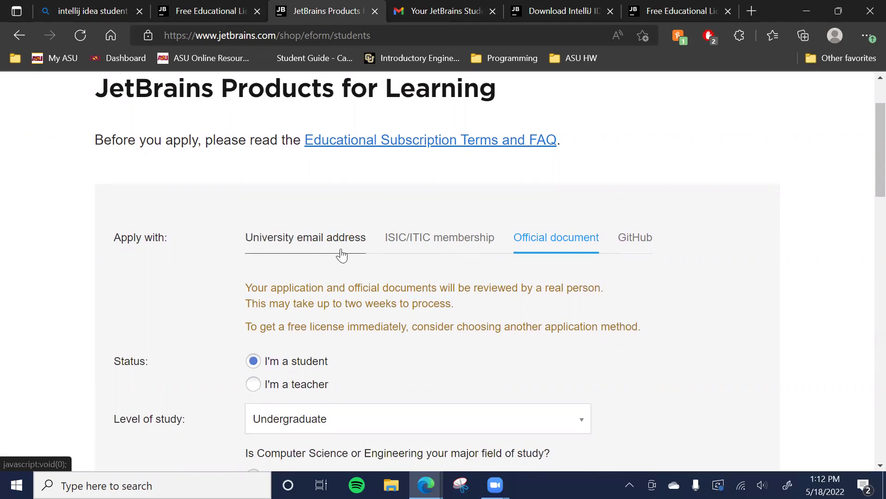
scroll(342, 254, up, 1)
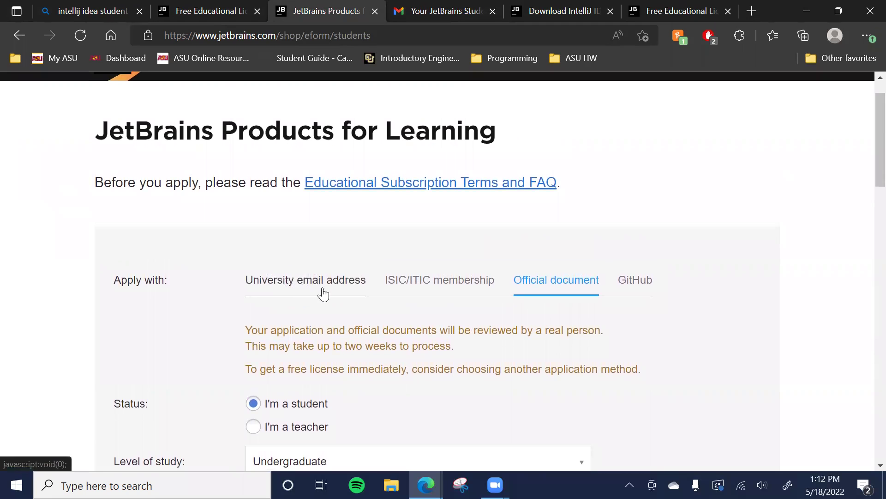
- Switch the application back to 'University email address' and review the filled form
click(286, 291)
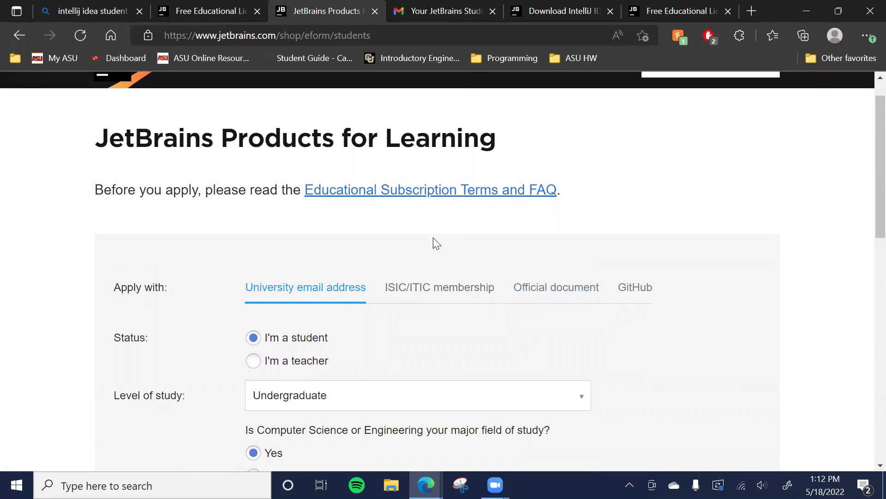
scroll(434, 239, up, 1)
scroll(367, 262, up, 1)
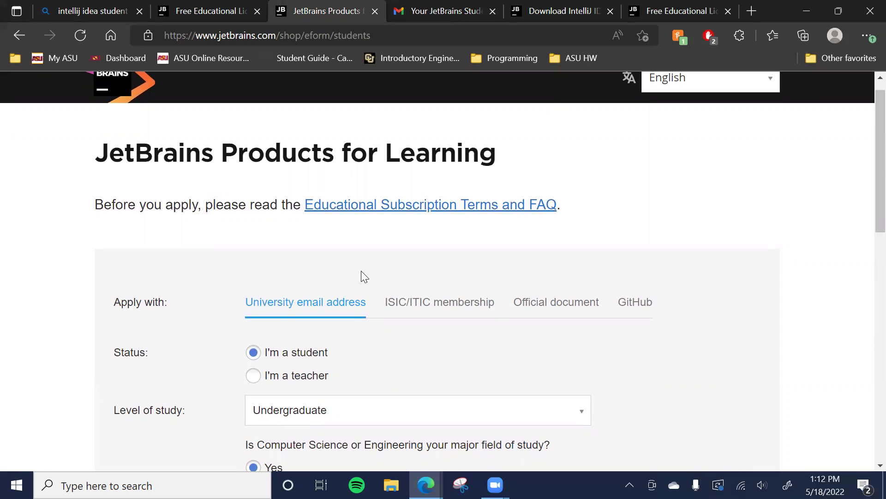
scroll(361, 271, down, 1)
scroll(403, 245, down, 1)
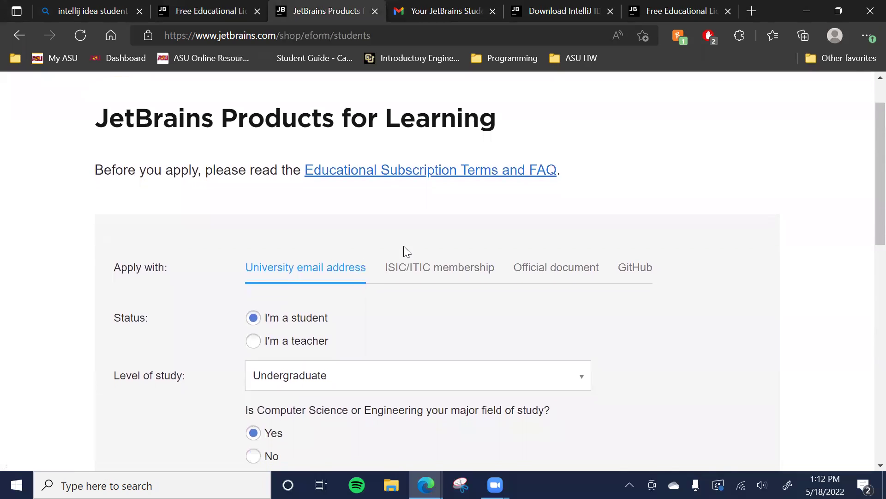
- Read the JetBrains Sales email requesting proof of student status, then minimize Gmail
click(446, 11)
scroll(425, 230, down, 1)
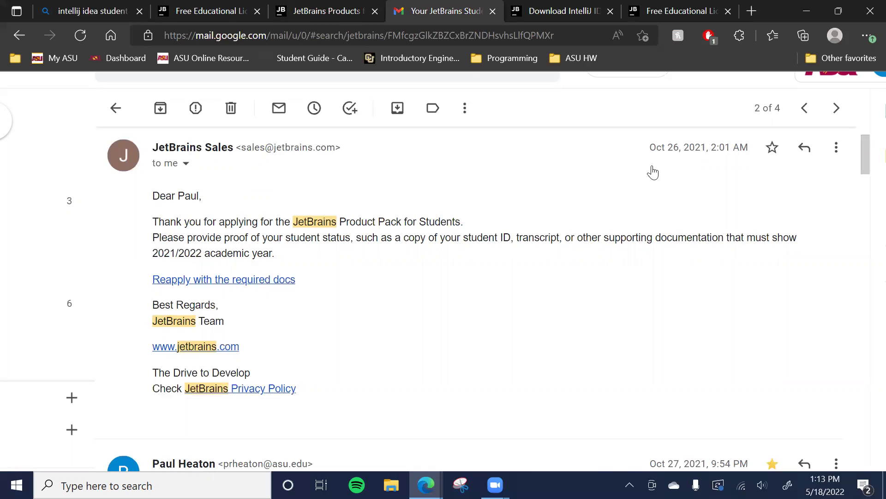
click(803, 13)
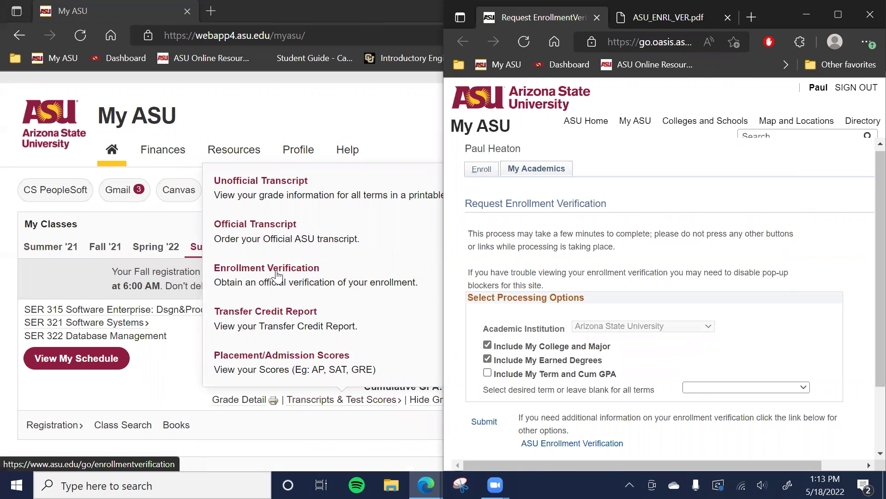
- Look over the Request Enrollment Verification options, then show the desktop with Win+D
scroll(747, 251, down, 2)
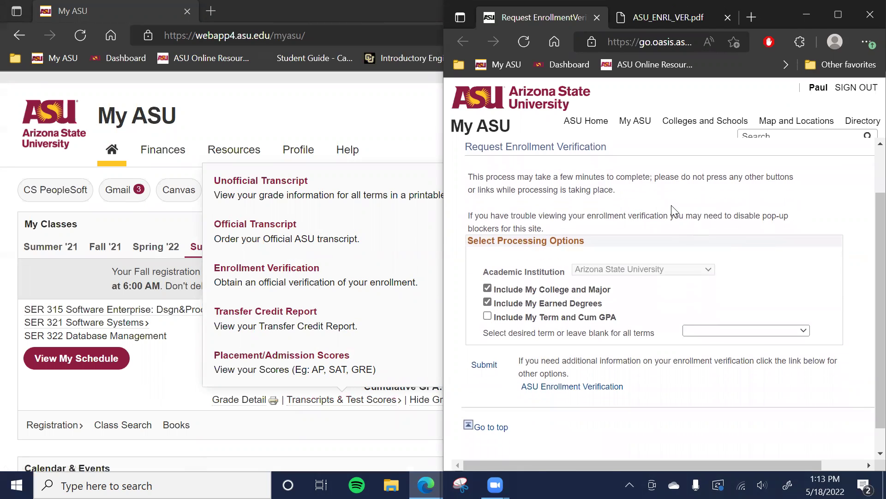
scroll(743, 251, up, 1)
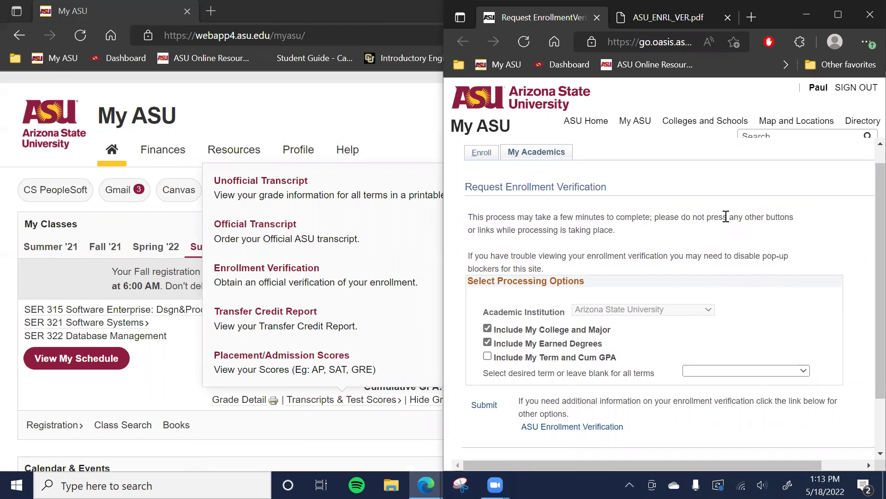
key(super+d)
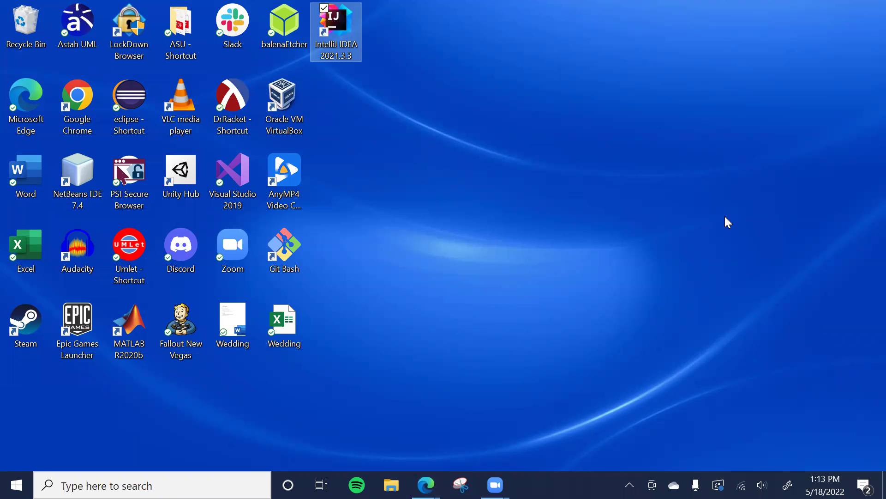
- Launch IntelliJ IDEA Ultimate 2021.3.3 from its desktop shortcut
double_click(335, 37)
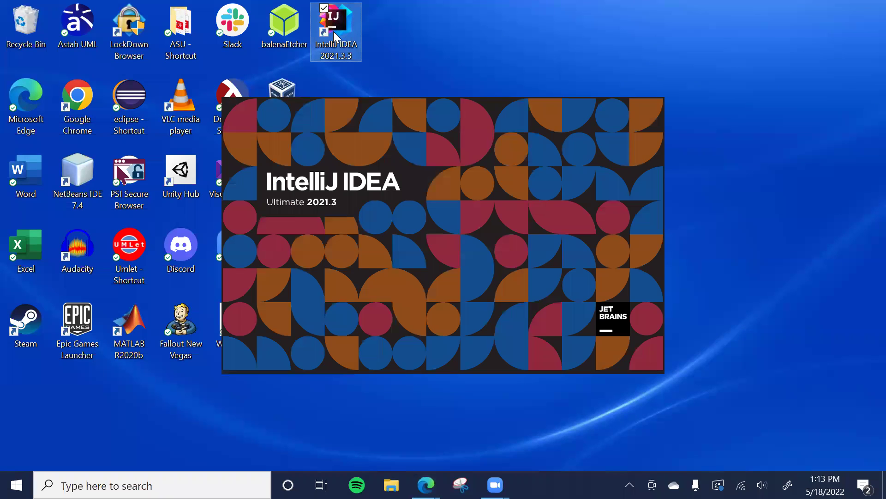